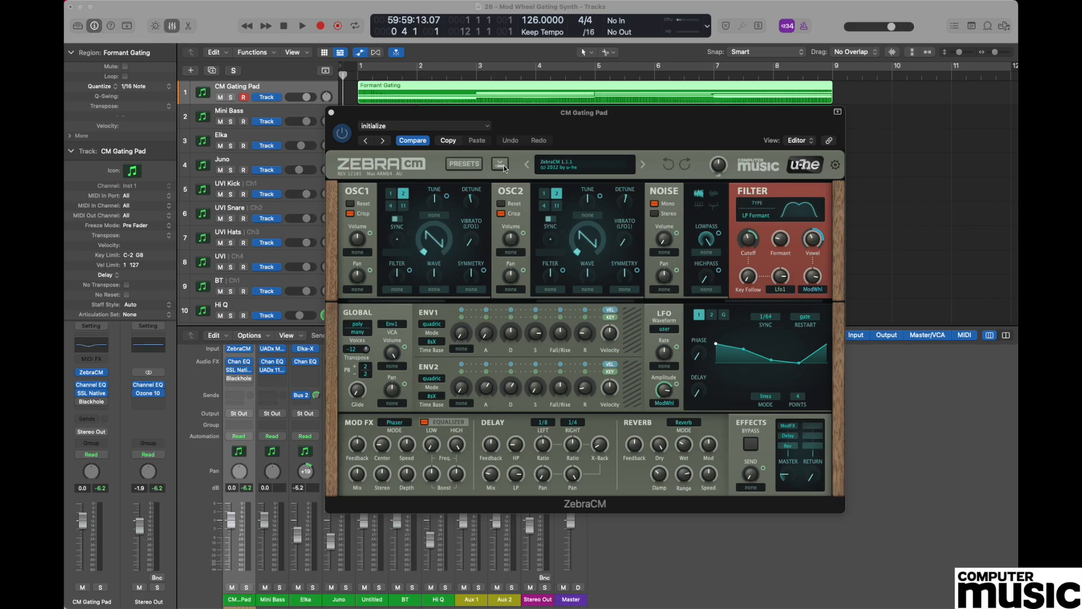
Step: Load the init preset in ZebraCM and turn down the Master level in the Effects section
left_click(583, 167)
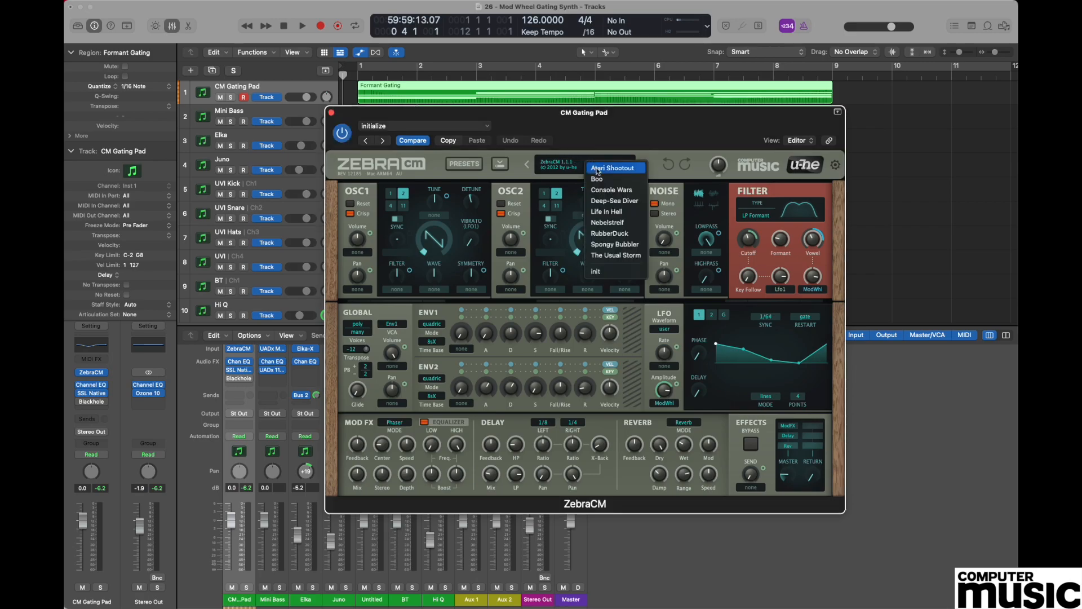
left_click(601, 273)
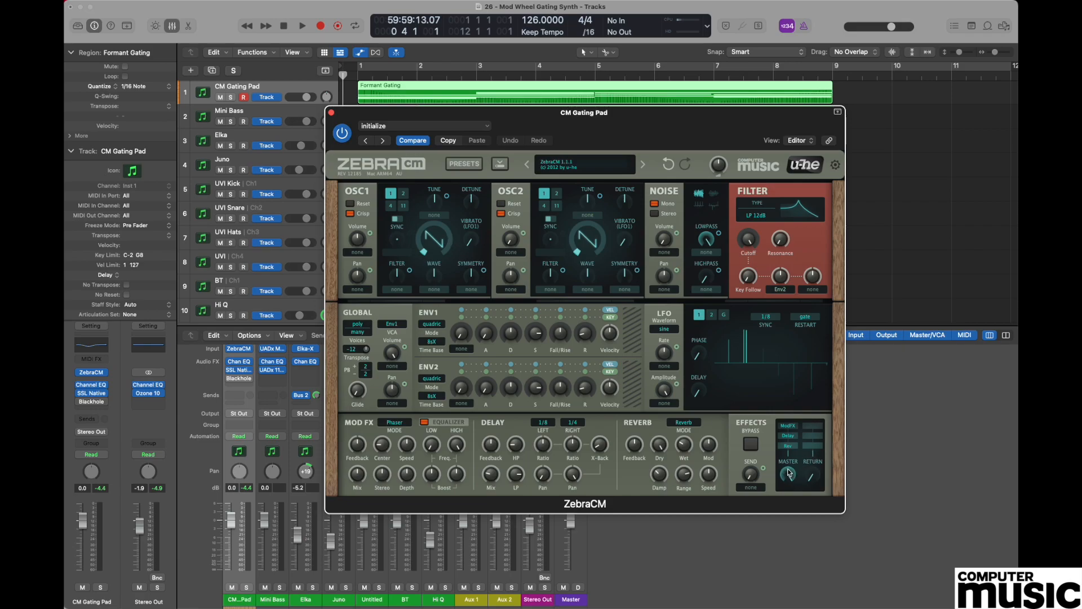
left_click_drag(787, 473, 805, 577)
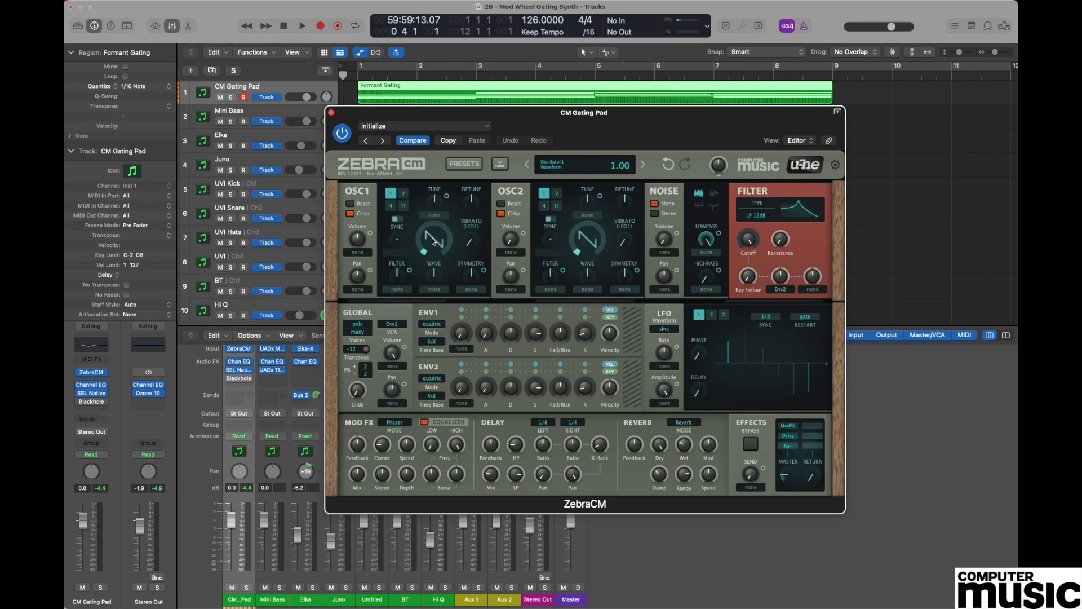
Step: Turn up the volume of OSC2 alongside OSC1
left_click(358, 241)
left_click_drag(513, 243, 513, 177)
mouse_move(427, 190)
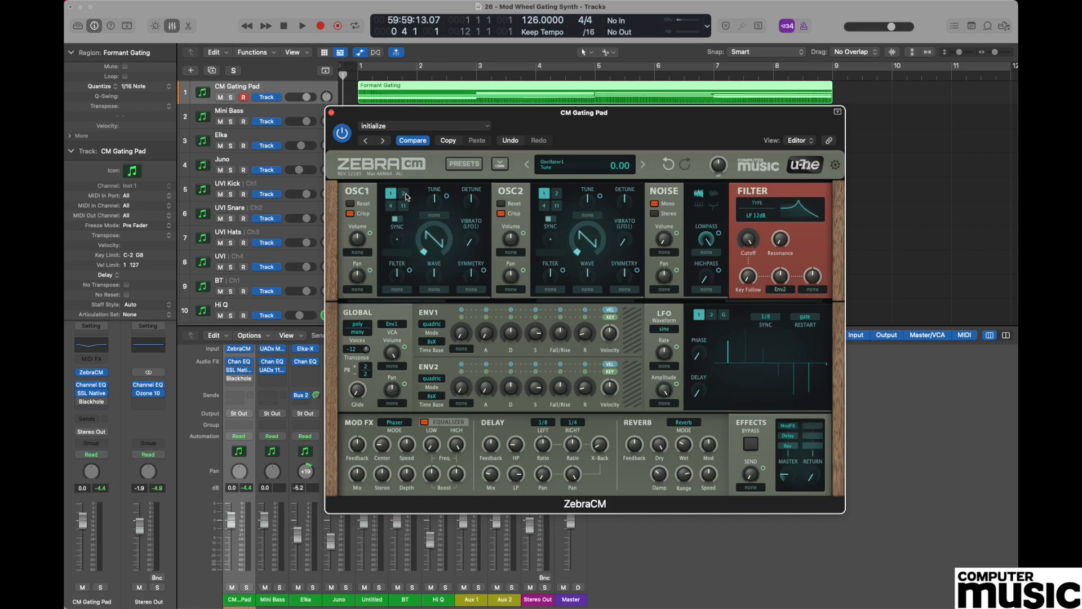
Step: Set both oscillators to 2 voices, detuning OSC1 slightly downwards and OSC2 slightly upwards
left_click(405, 194)
left_click(557, 195)
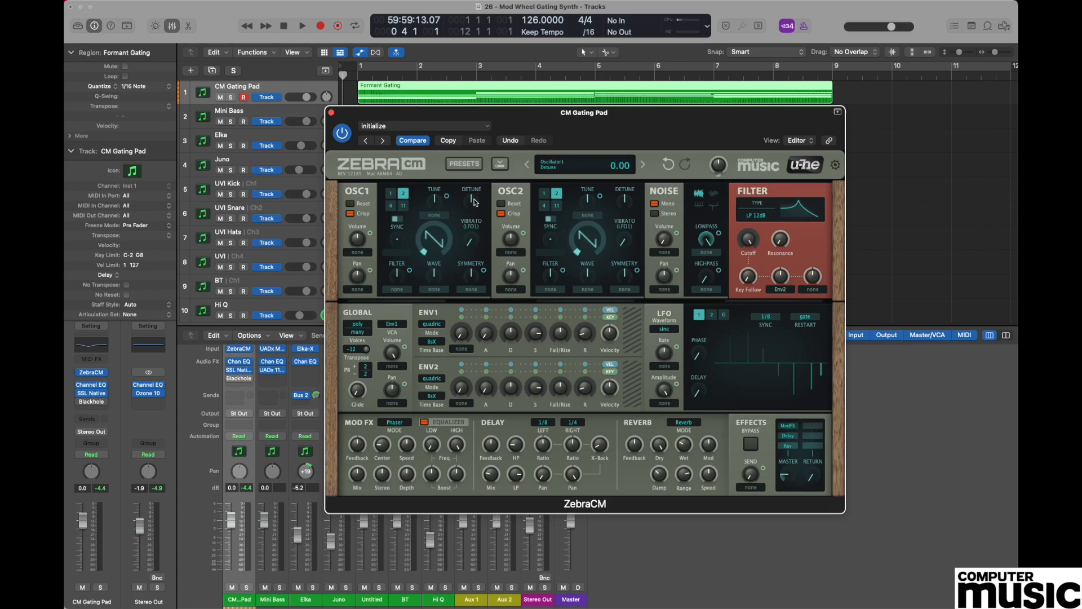
left_click_drag(473, 202, 475, 210)
left_click_drag(627, 203, 630, 194)
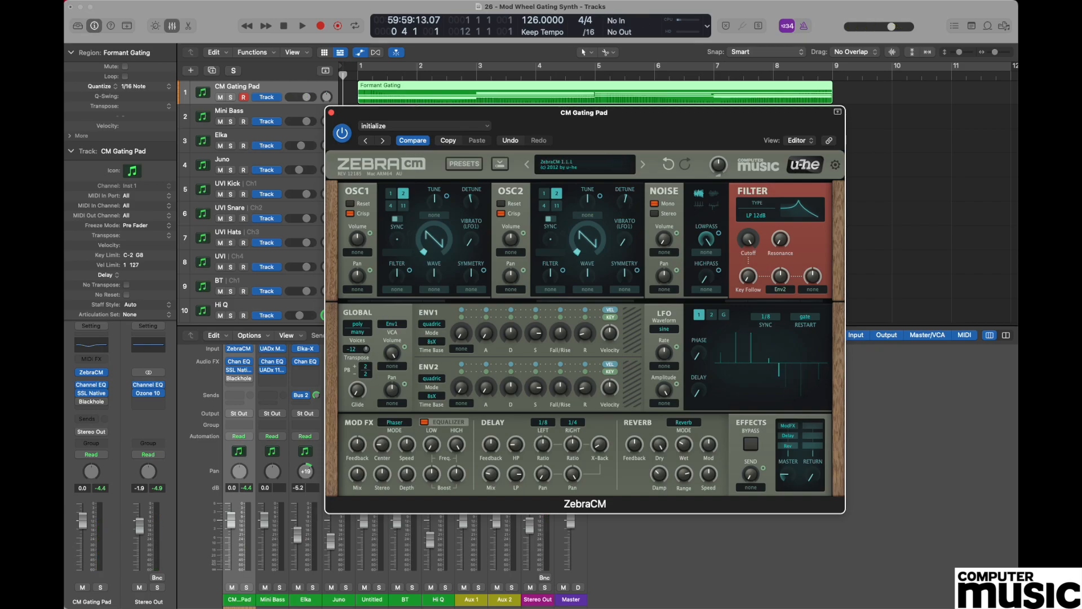
Step: Change the filter type to LP Formant
left_click(759, 215)
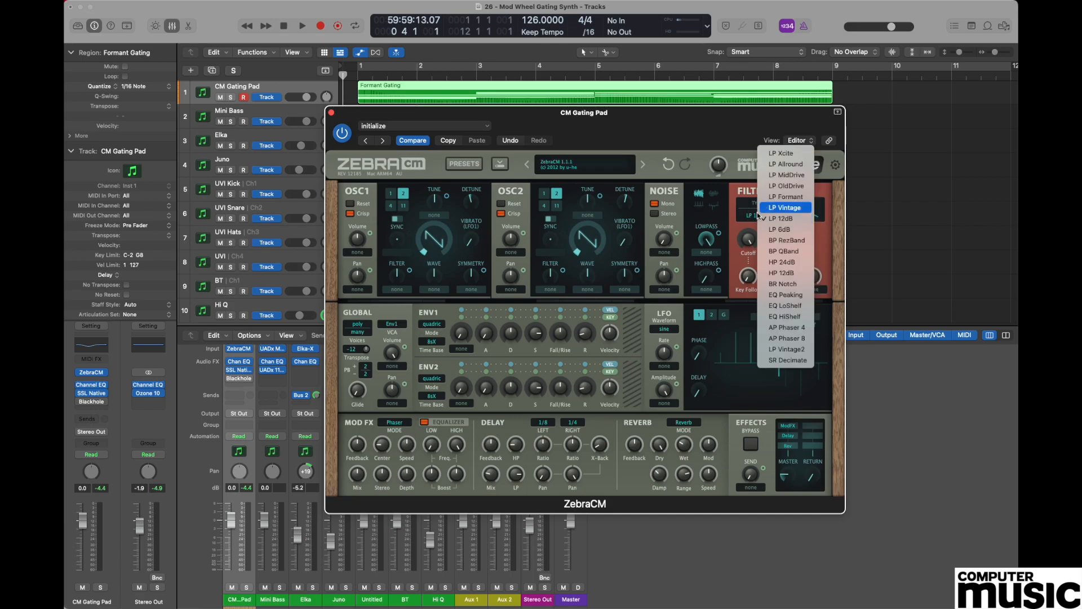
left_click(800, 197)
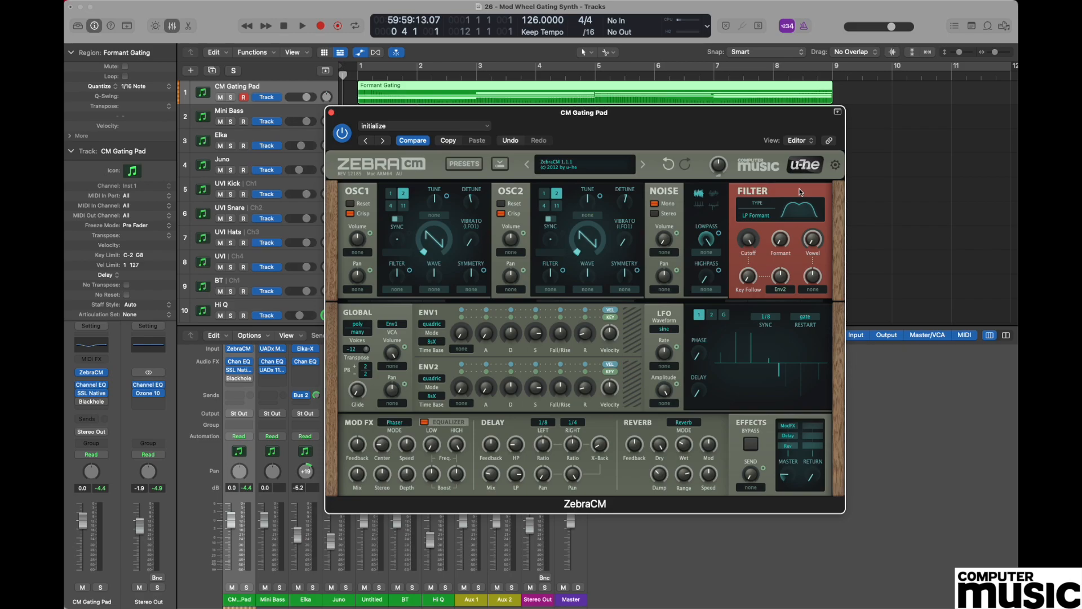
mouse_move(814, 244)
mouse_move(776, 209)
left_click(760, 215)
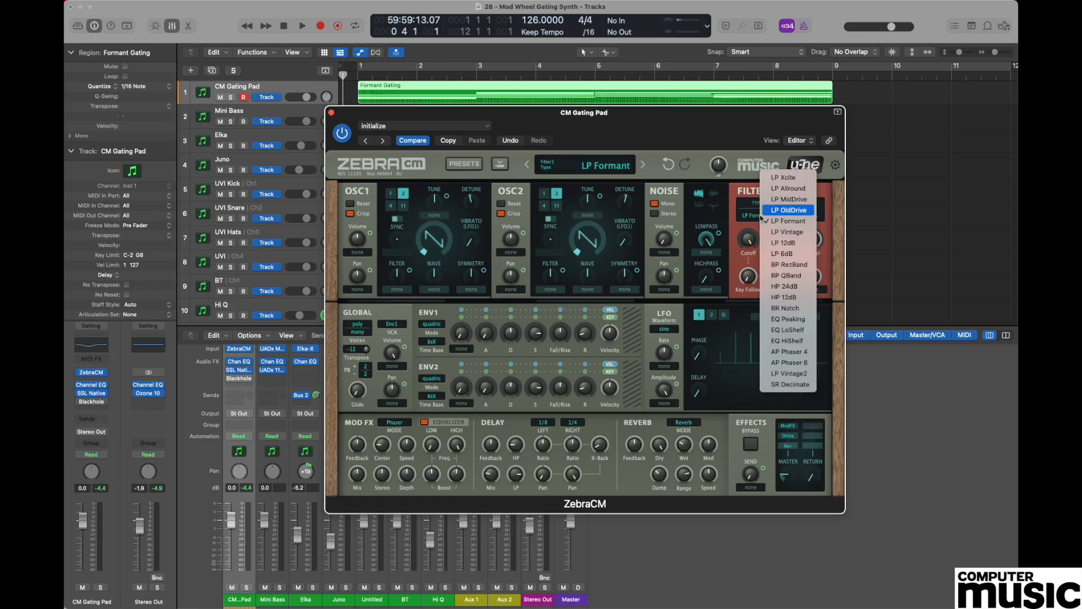
left_click(809, 223)
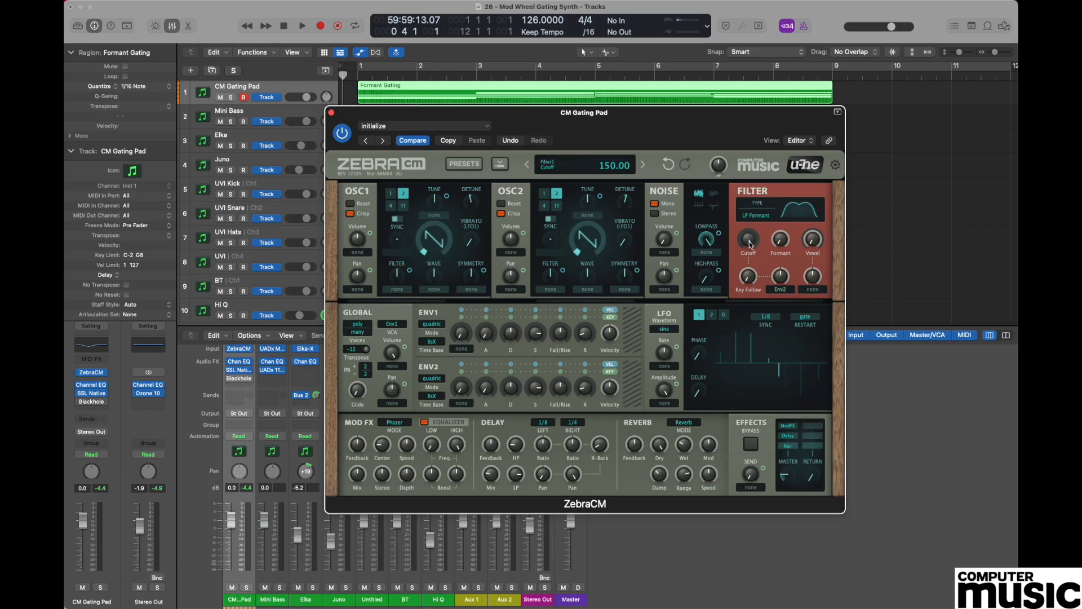
Step: Lower the filter's Cutoff and adjust its Formant and Vowel amounts
left_click_drag(747, 239, 749, 311)
left_click_drag(787, 242, 789, 206)
left_click_drag(817, 238, 822, 188)
Step: Assign Lfo1 as the filter's first modulation source and raise its modulation depth
left_click(782, 288)
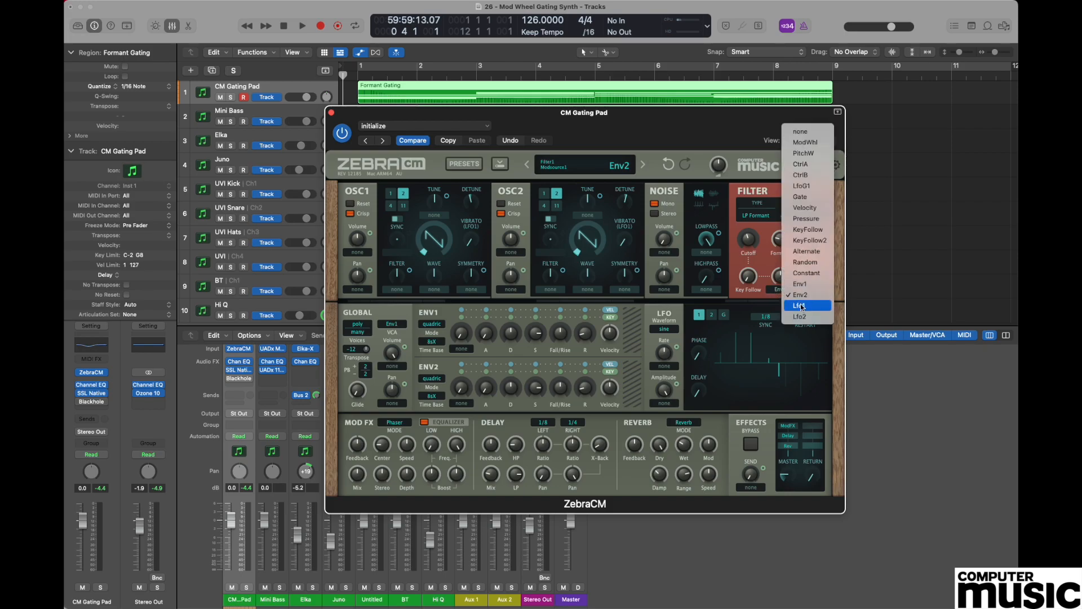
left_click(801, 306)
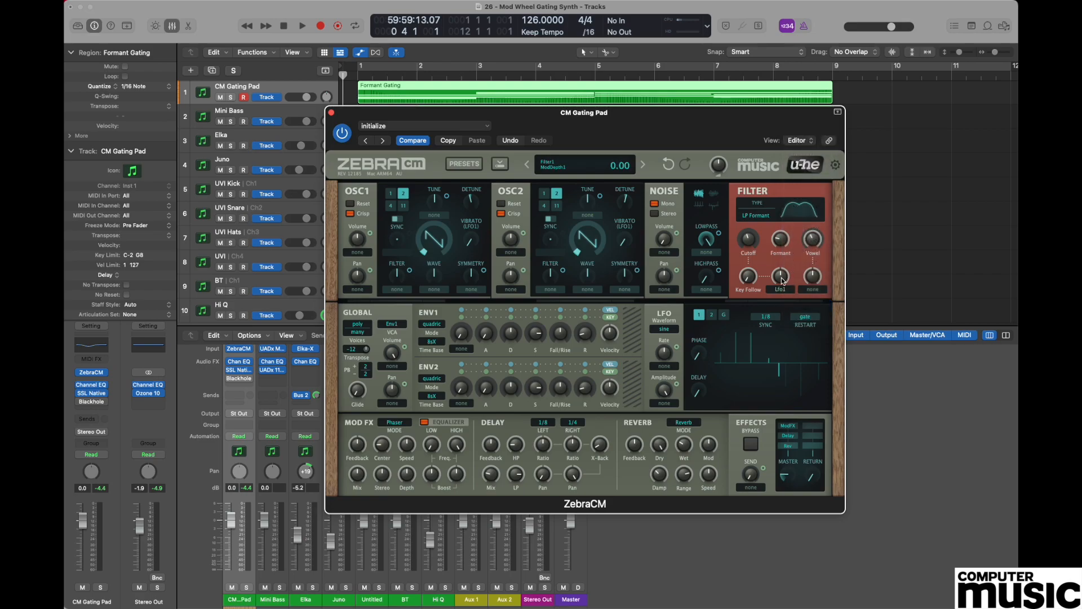
left_click_drag(783, 280, 783, 240)
Step: Assign ModWhl as the filter's second modulation source and raise its modulation depth
left_click(815, 289)
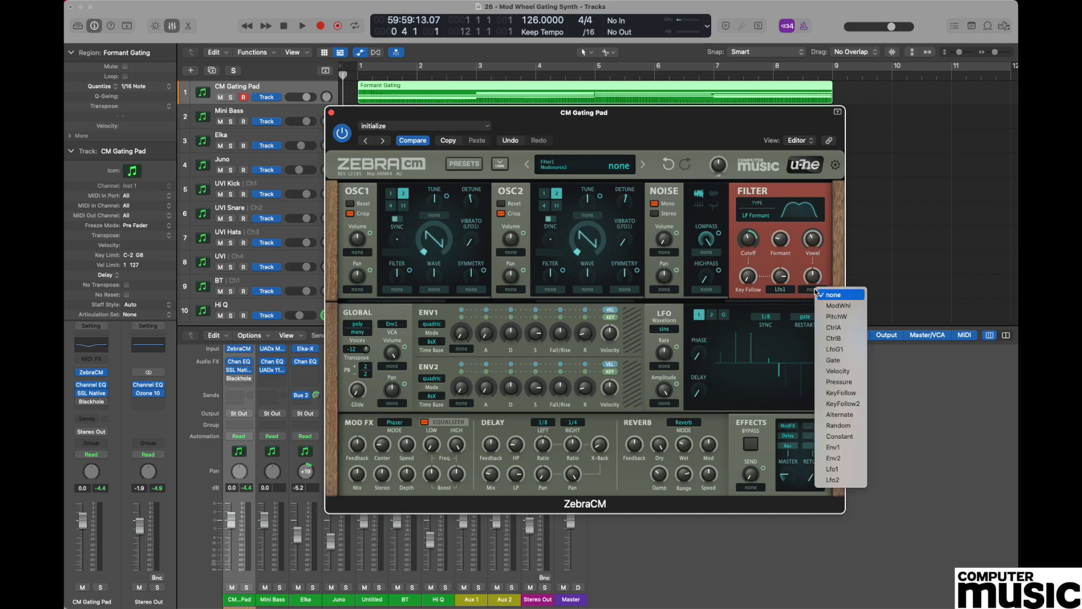
left_click(843, 306)
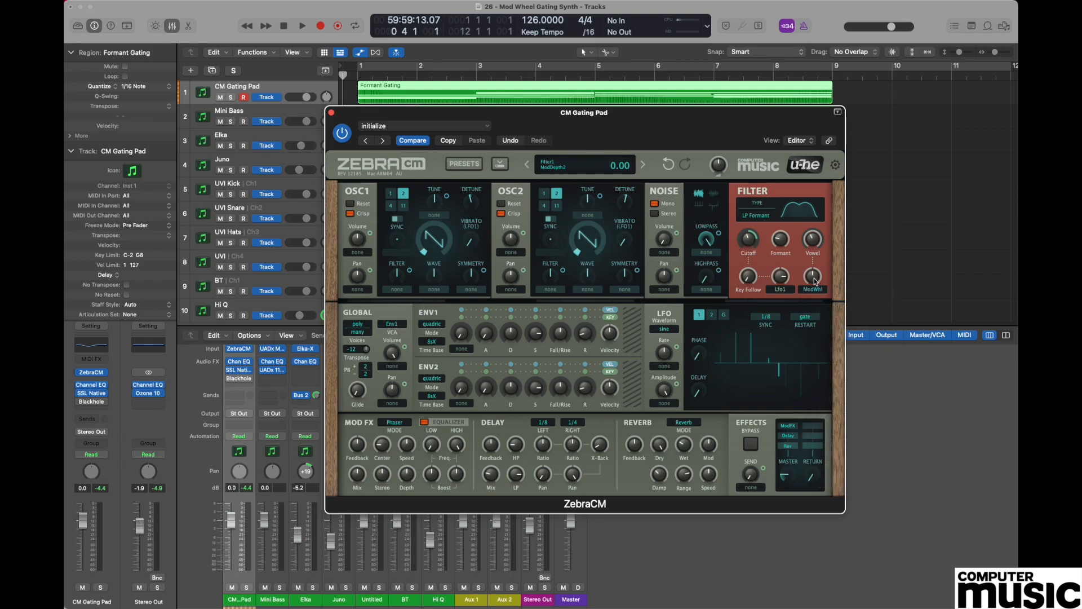
left_click_drag(815, 280, 818, 237)
left_click(817, 238)
Step: Set the LFO 1 waveform to user and its amplitude modulation source to ModWhl
left_click(663, 330)
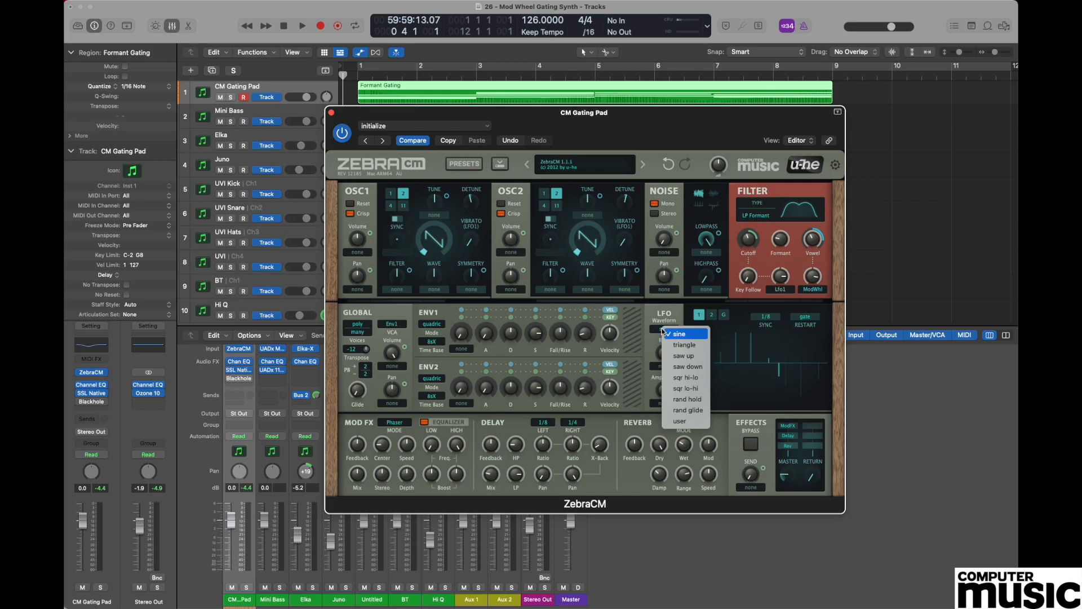
left_click(687, 422)
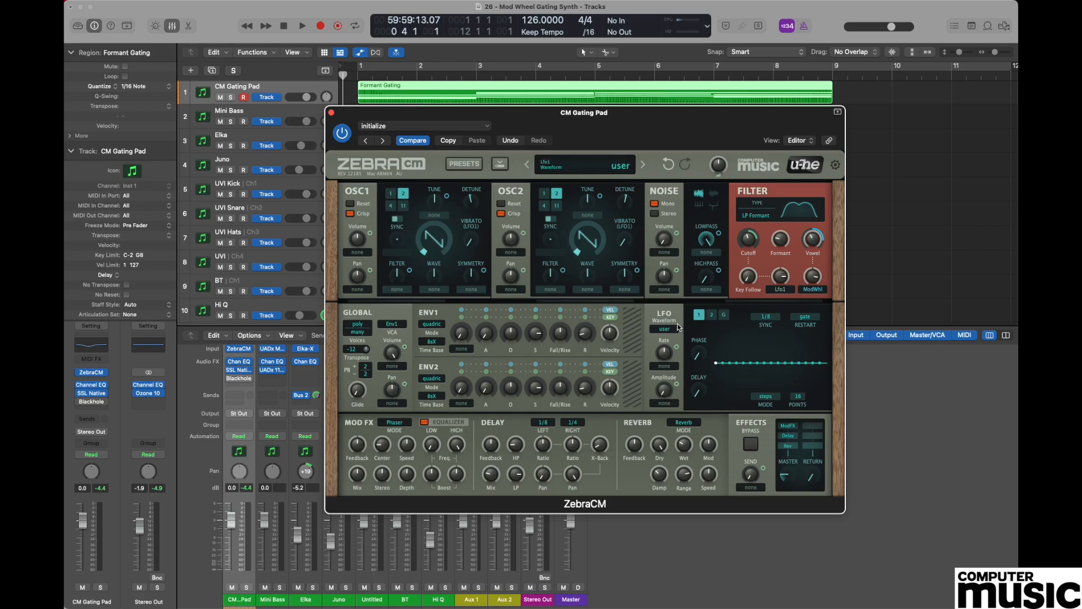
left_click(665, 403)
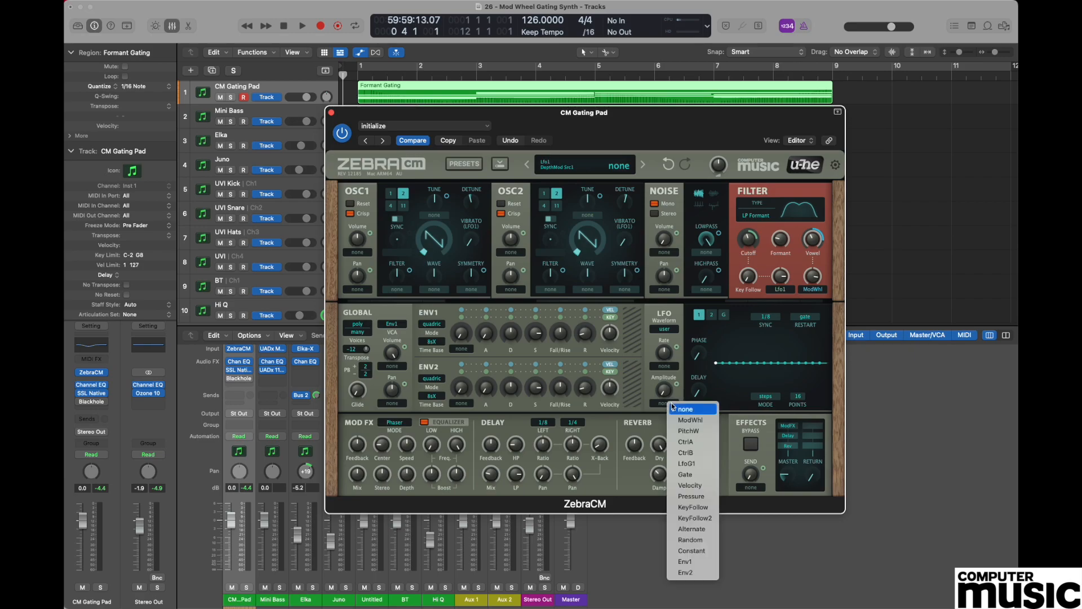
left_click(659, 403)
left_click(662, 403)
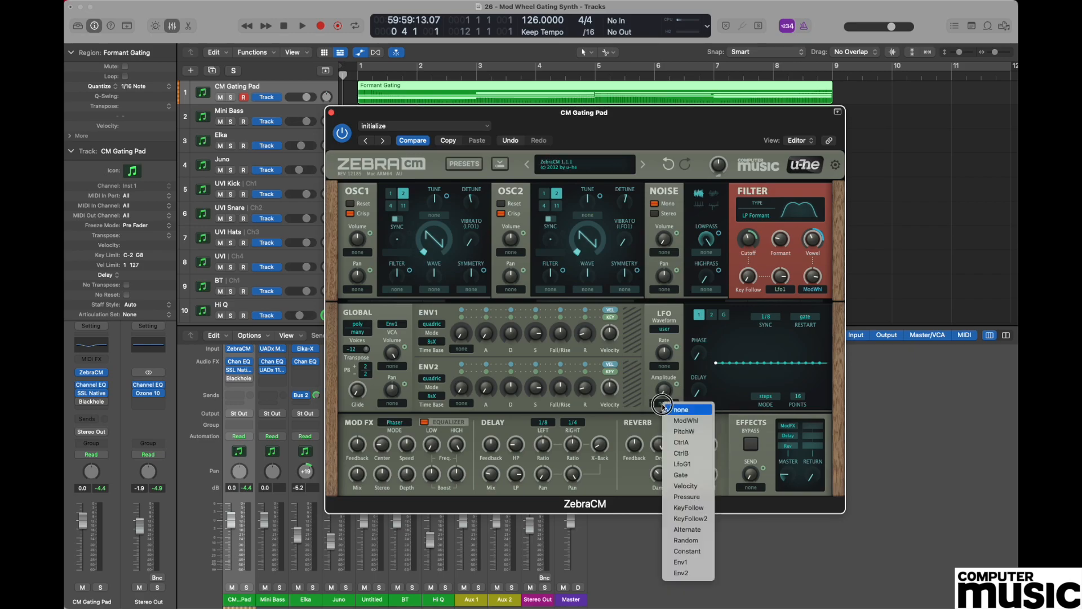
left_click(686, 420)
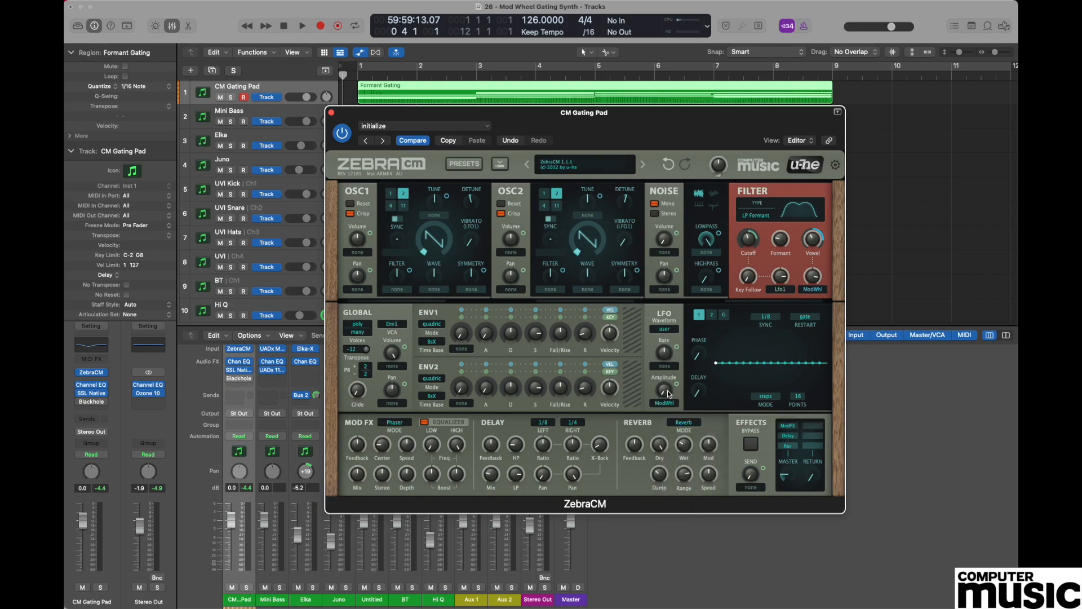
Step: Adjust the LFO 1 amplitude and raise the depth of its ModWhl modulation
left_click_drag(668, 393, 680, 286)
left_click(678, 386)
left_click_drag(678, 386, 687, 292)
Step: Set the LFO 1 user curve to lines mode with 4 points and shape it as a falling slope that rises again at the end
left_click(767, 397)
left_click(782, 412)
left_click(799, 397)
left_click(814, 273)
left_click_drag(716, 363, 746, 352)
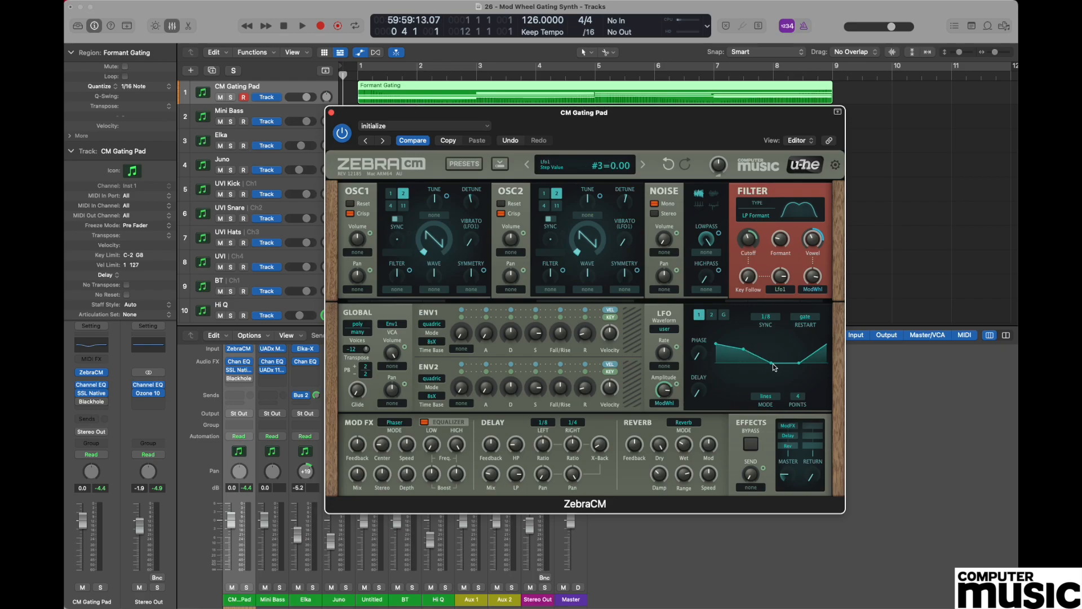
left_click_drag(773, 367, 773, 361)
Step: Set the LFO 1 sync rate to 1/64 and slightly raise the ENV1 release
left_click(769, 319)
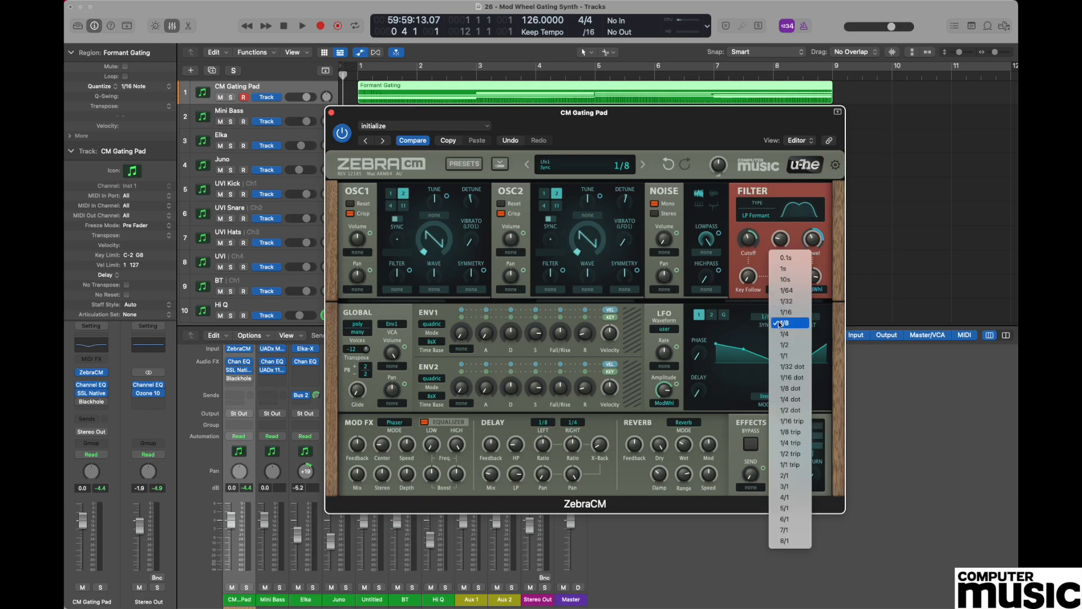
left_click(791, 290)
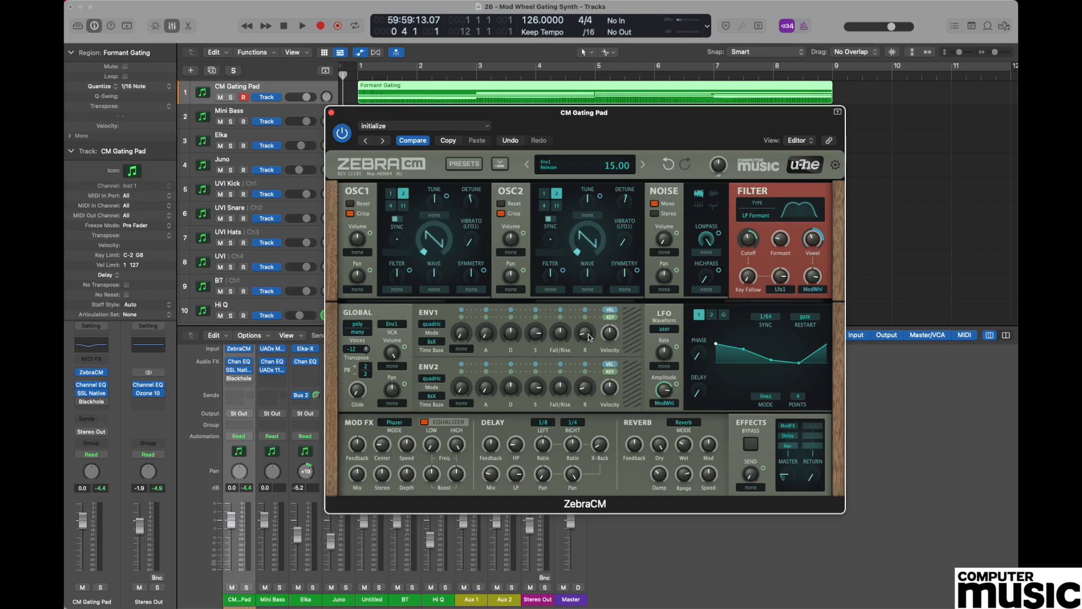
left_click_drag(589, 337, 590, 330)
Step: Open the SSL Native X-ValveComp on the CM Gating Pad channel, move its window aside, and enable and open the Blackhole reverb
left_click(92, 393)
left_click_drag(401, 187, 346, 78)
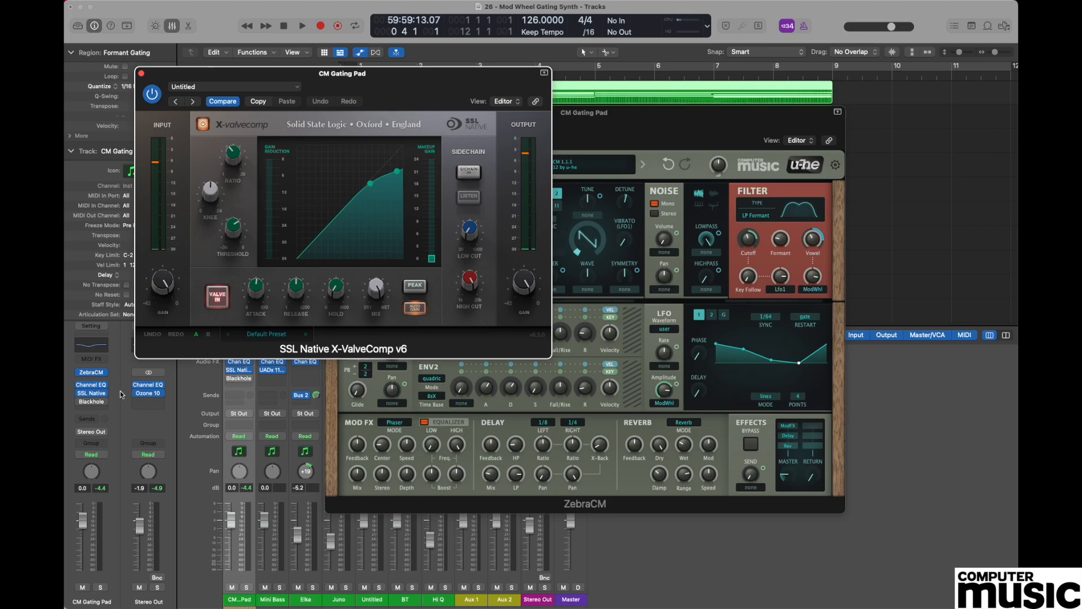
left_click(91, 402)
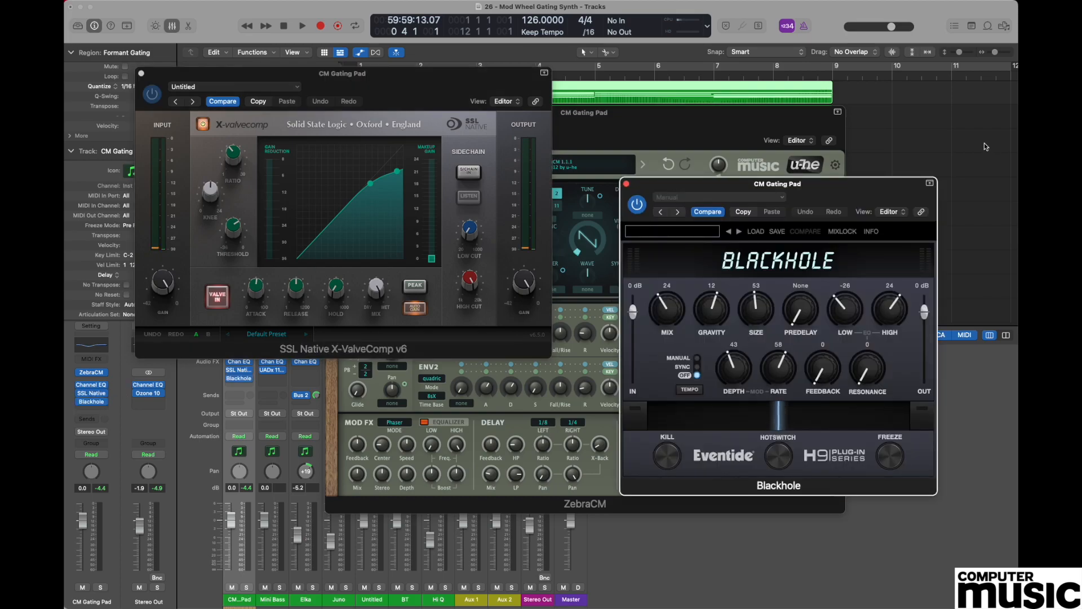